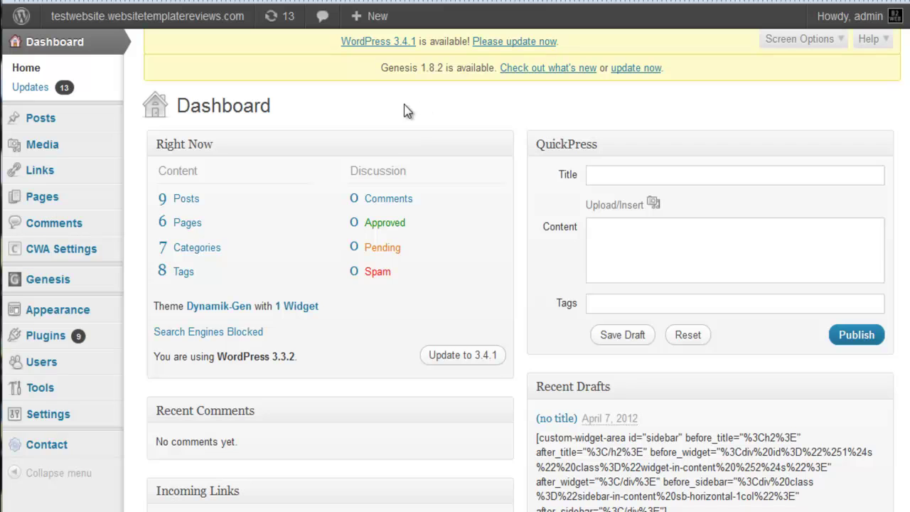
Step: Open the theme management page and look over the current theme and the available installed themes
mouse_move(64, 310)
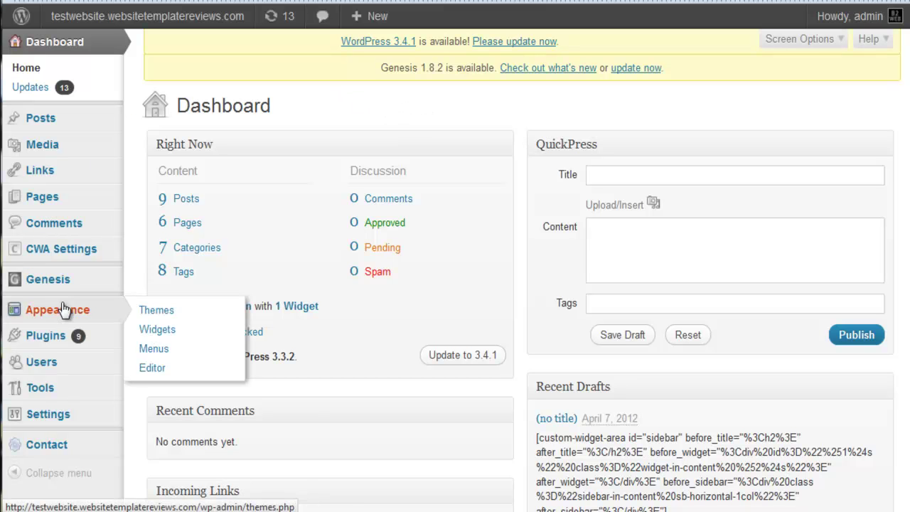
click(167, 311)
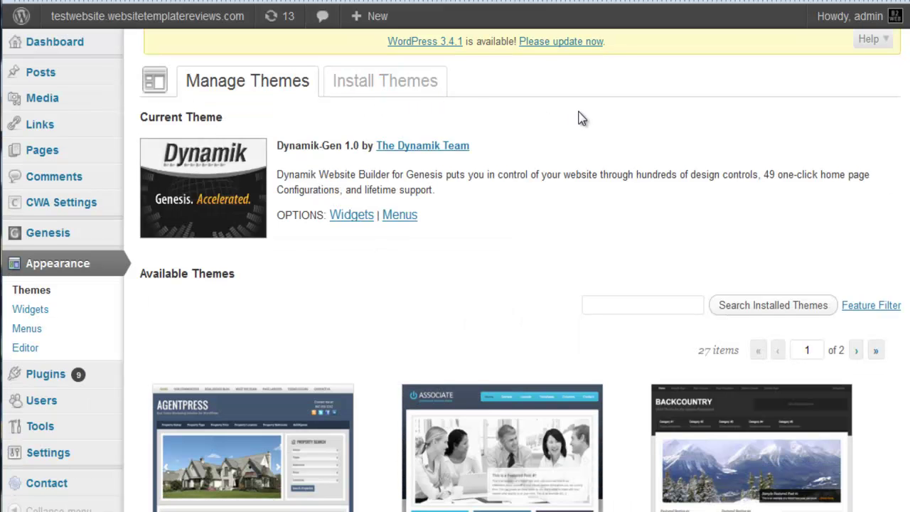
scroll(572, 114, down, 4)
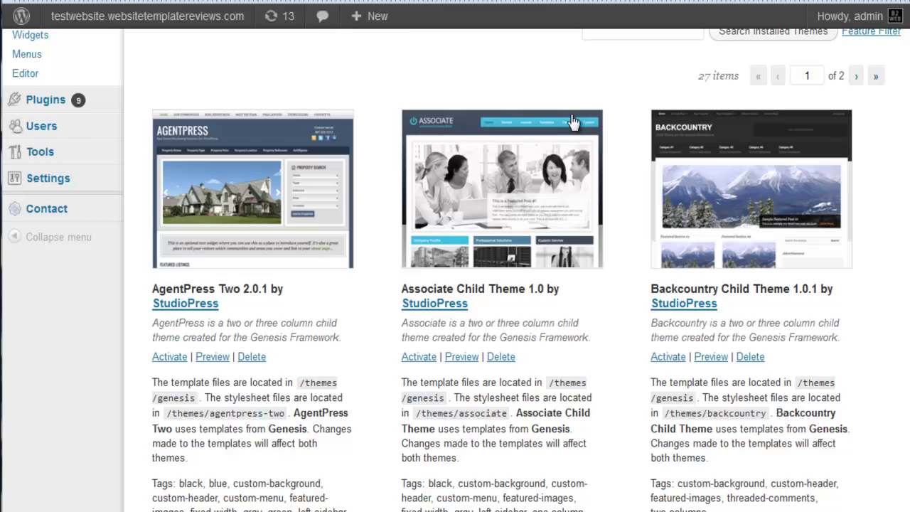
scroll(571, 117, up, 4)
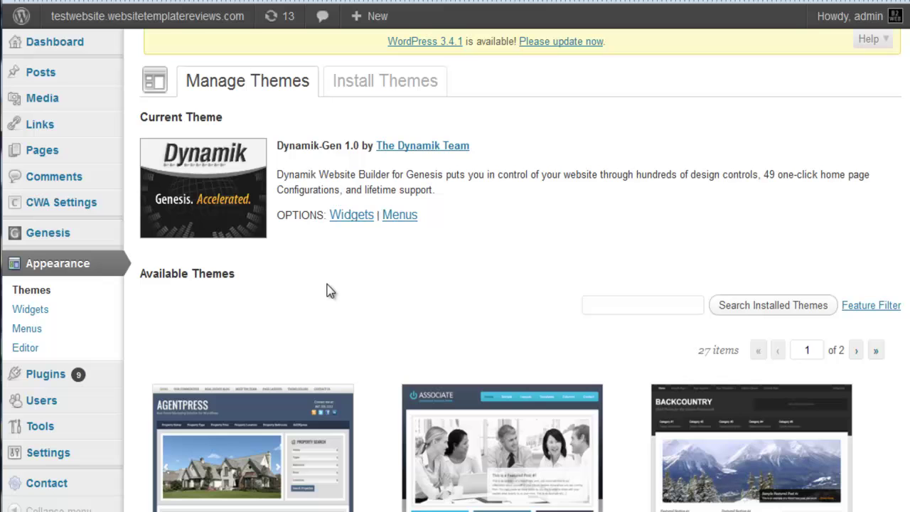
mouse_move(35, 236)
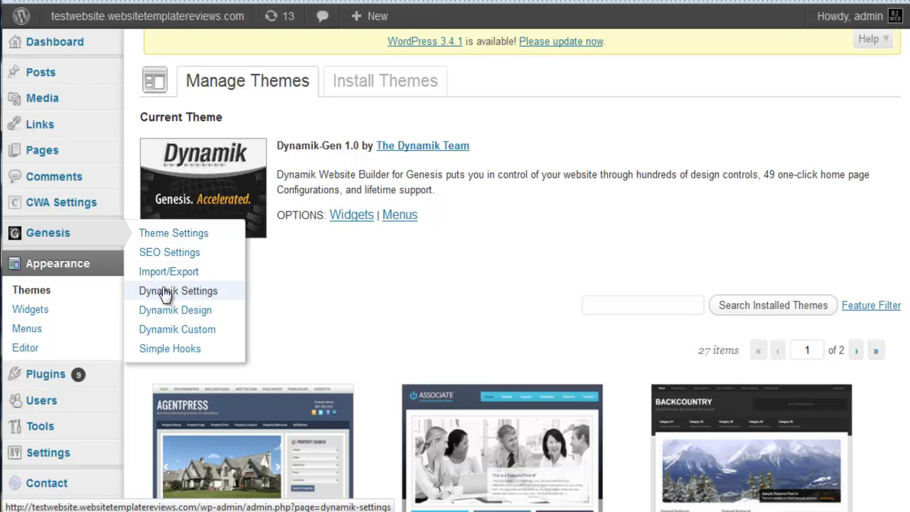
Step: View the site's front end and examine the arrangement of the EZ Home widget areas on the homepage
click(147, 16)
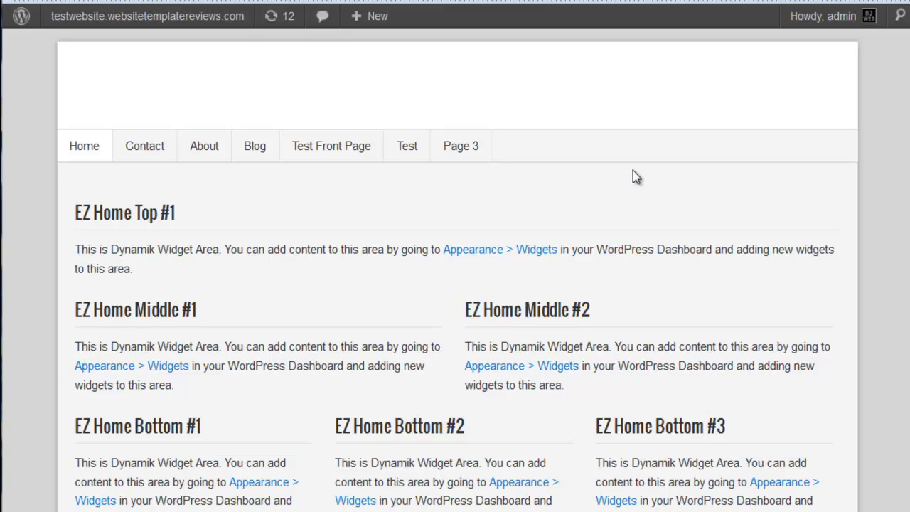
scroll(632, 176, down, 2)
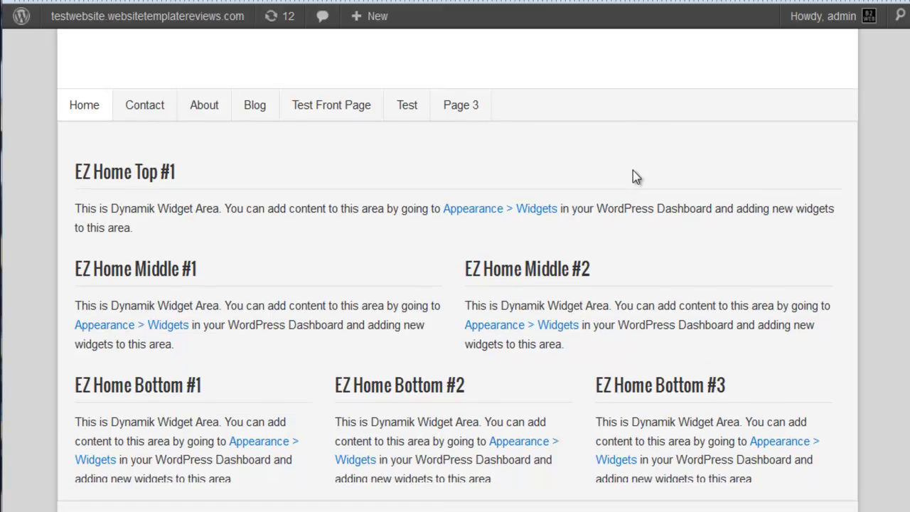
scroll(651, 199, up, 2)
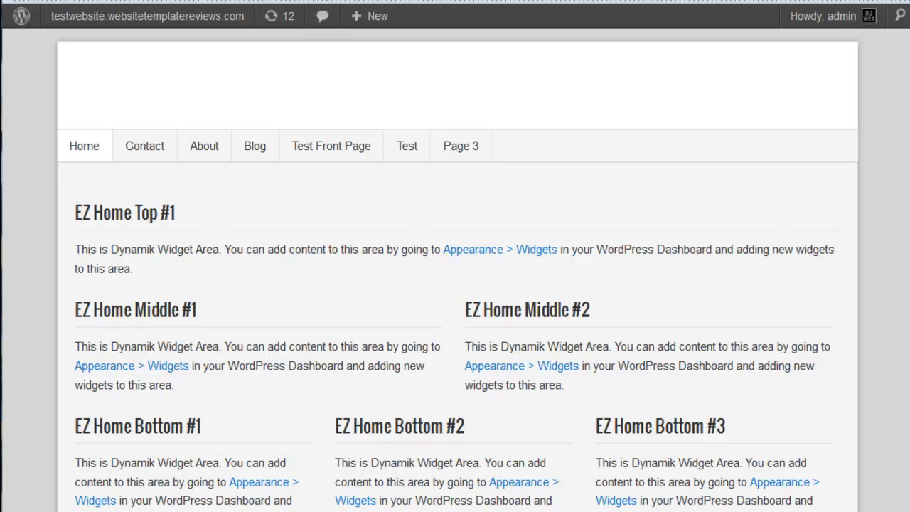
scroll(906, 236, down, 2)
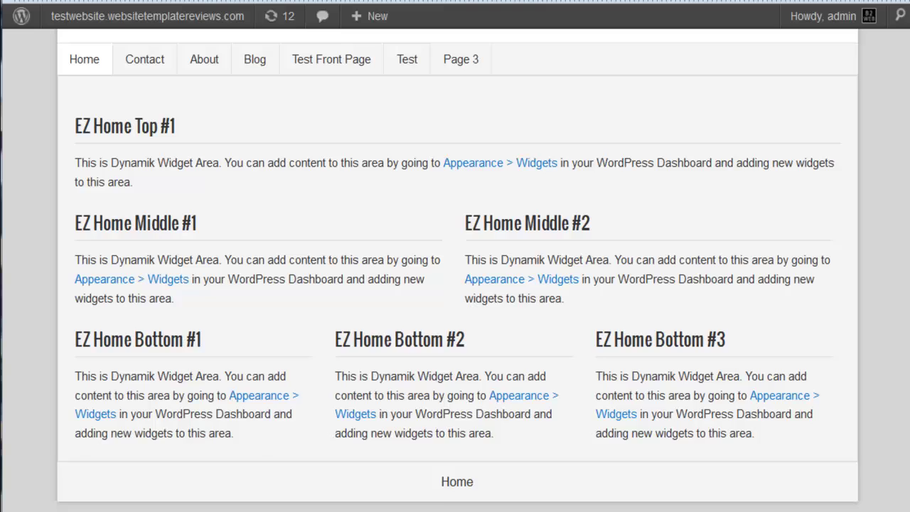
scroll(803, 231, up, 1)
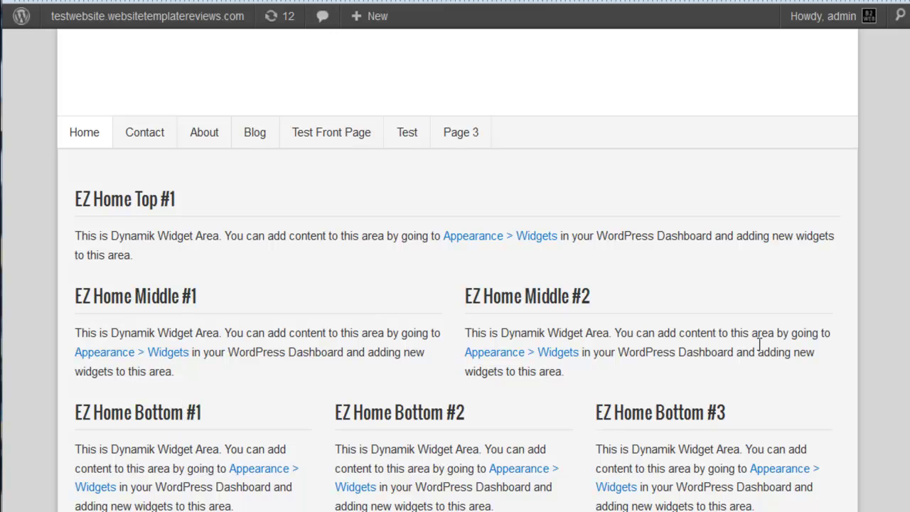
scroll(824, 241, down, 2)
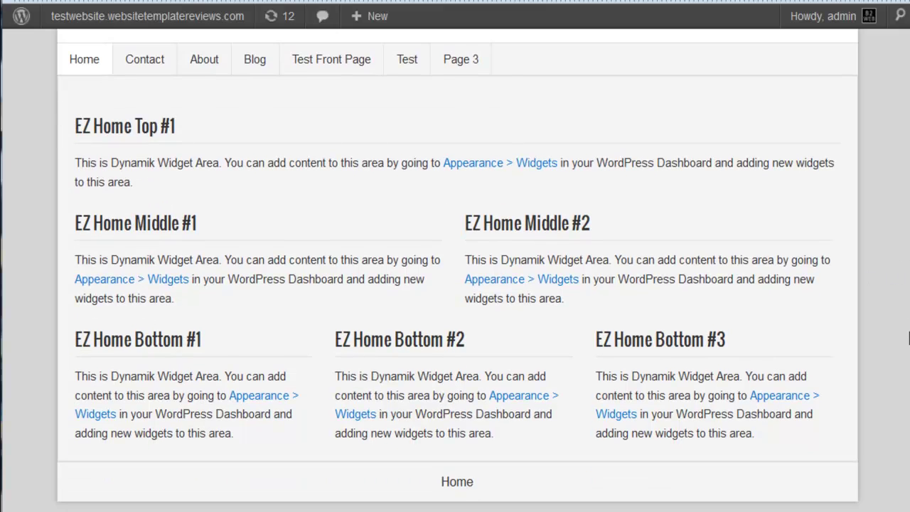
scroll(824, 241, up, 2)
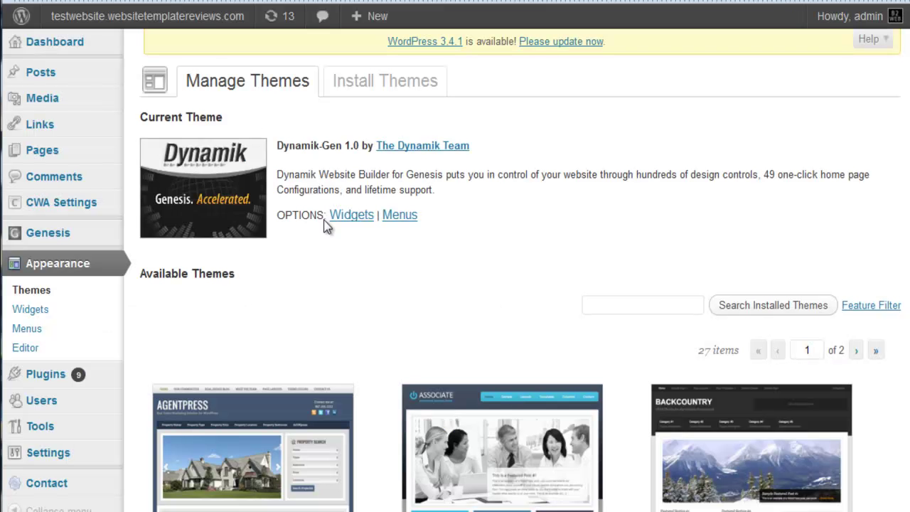
Step: Open the Dynamik Design options under Genesis and show the EZ widget area settings
mouse_move(58, 236)
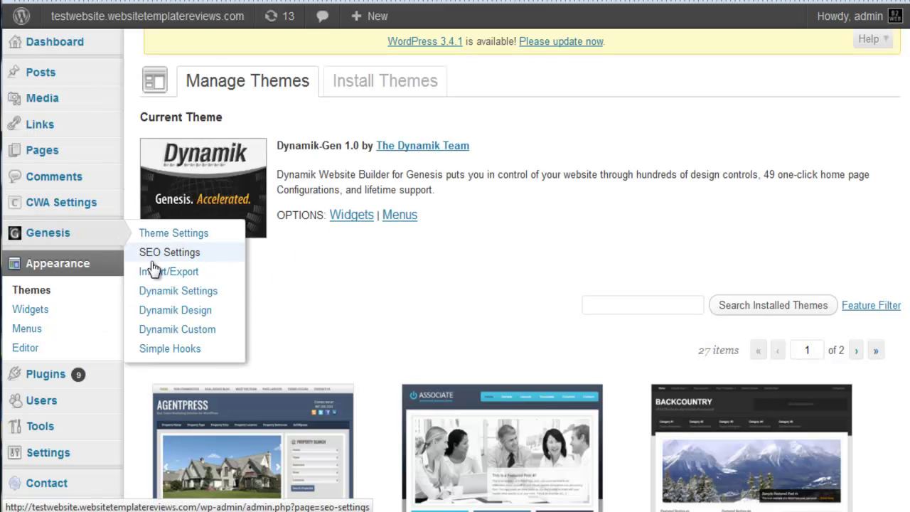
click(176, 310)
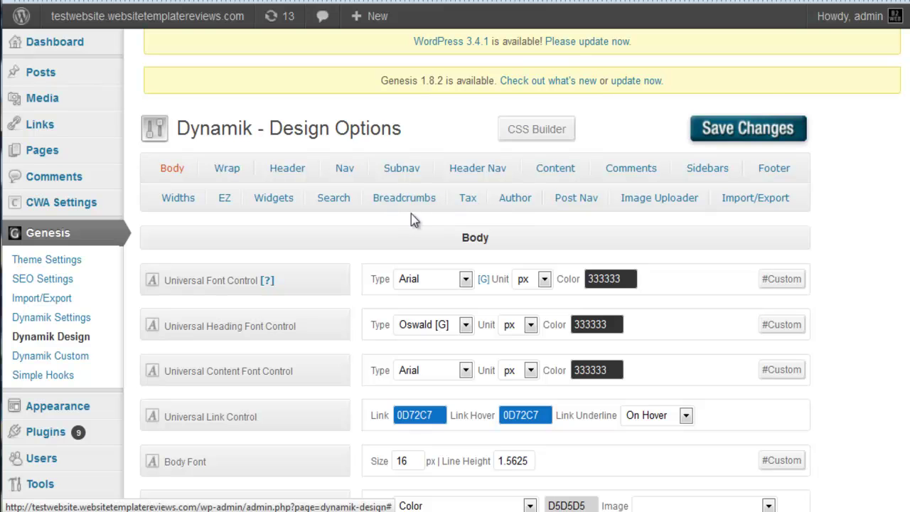
scroll(755, 226, down, 1)
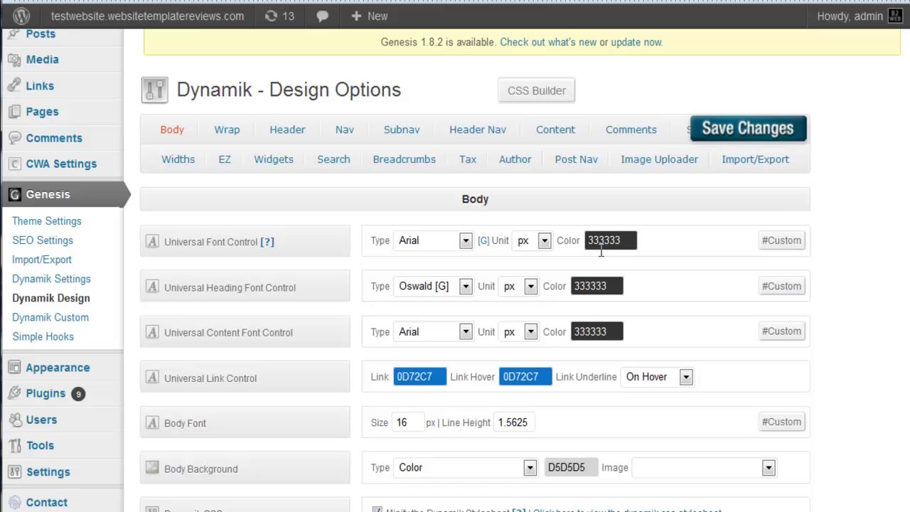
scroll(899, 258, up, 1)
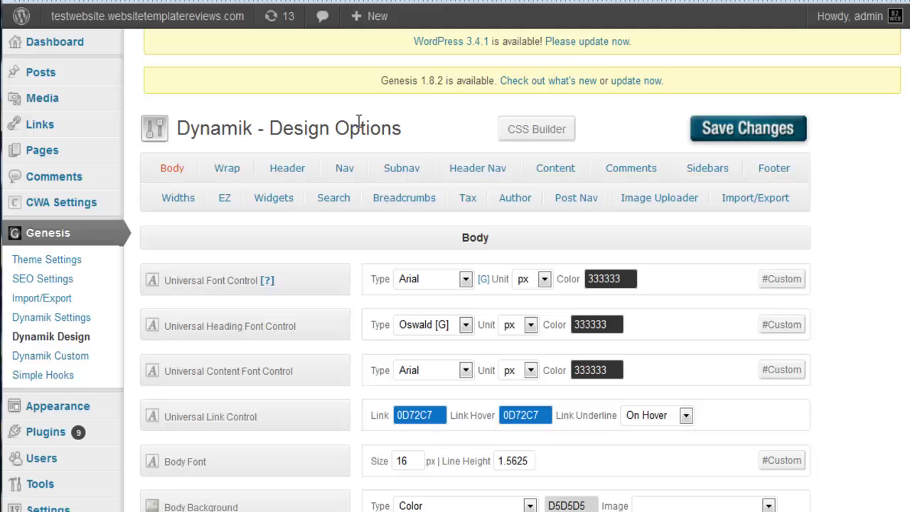
click(225, 199)
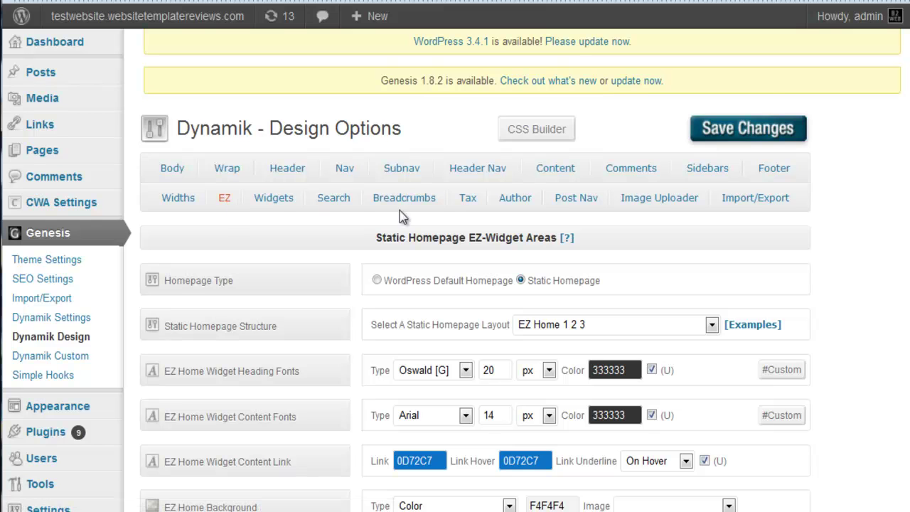
Step: Examine the layouts offered for the static homepage structure, leaving the selection as it is
scroll(896, 153, down, 2)
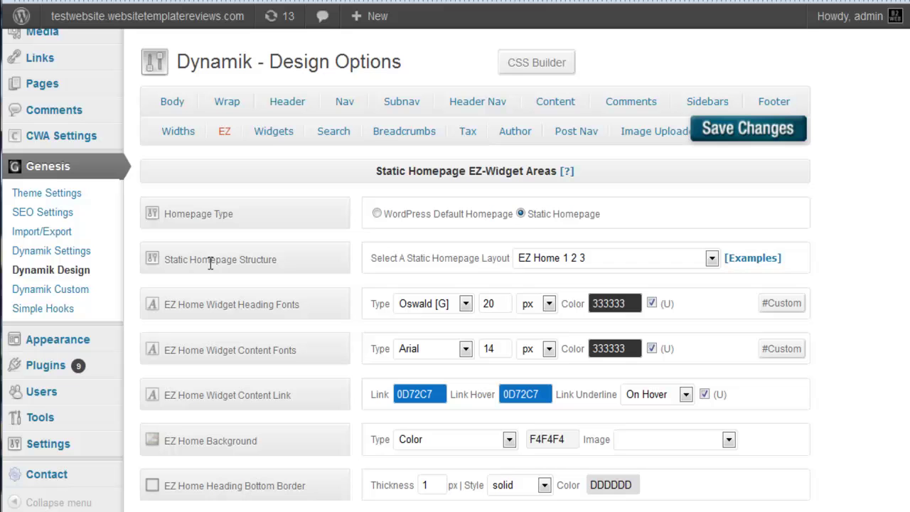
click(707, 260)
mouse_move(715, 304)
mouse_down()
mouse_move(713, 489)
mouse_move(714, 302)
mouse_up()
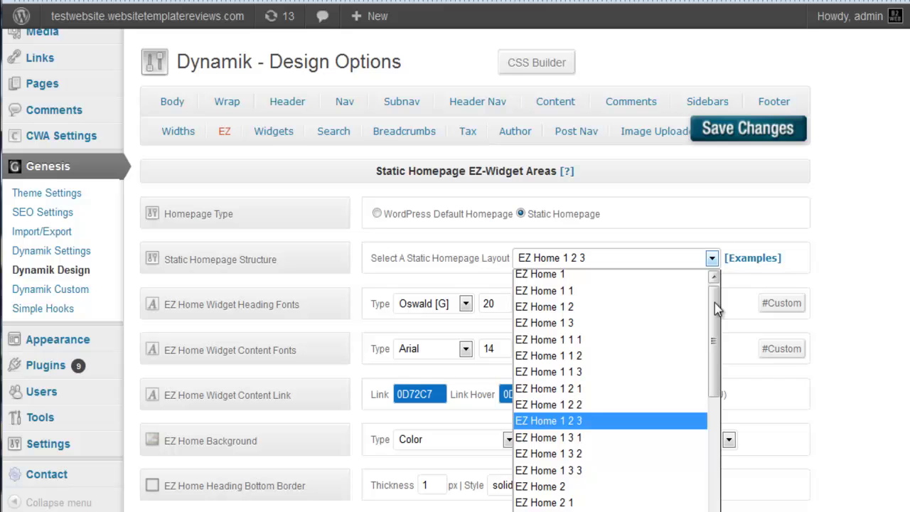
click(745, 260)
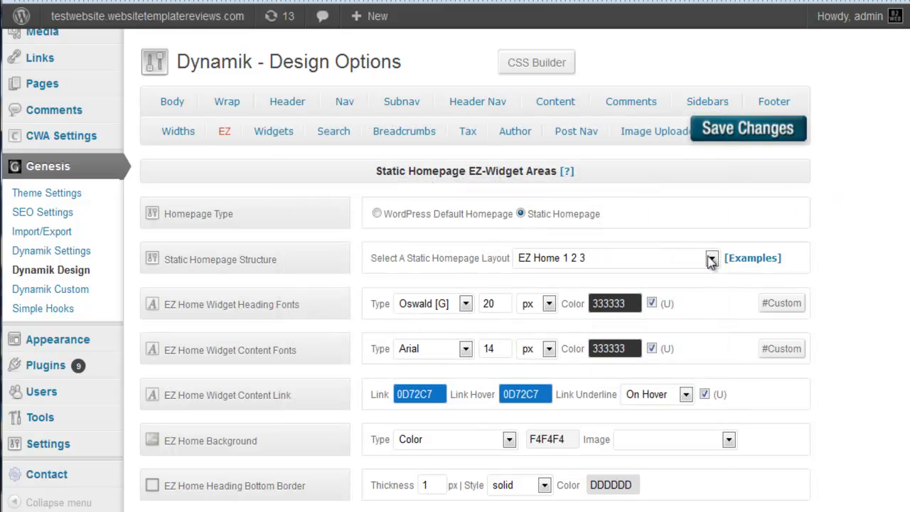
click(711, 258)
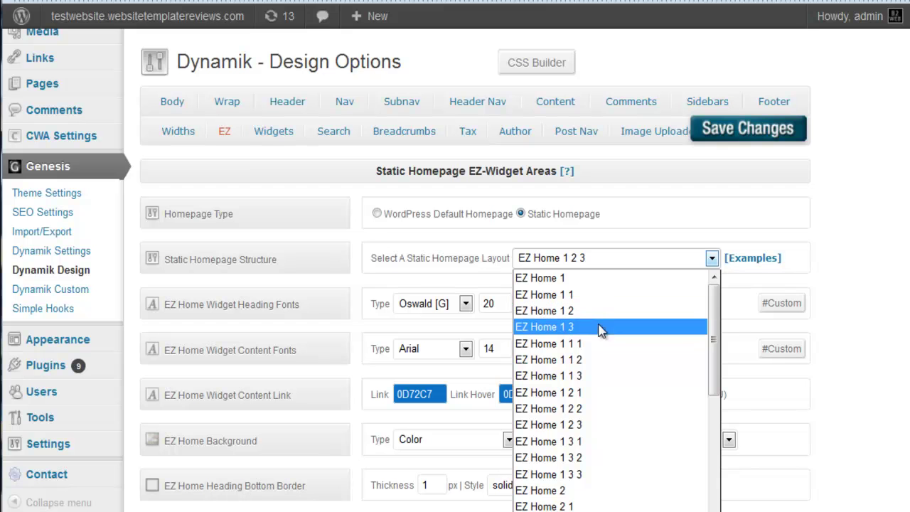
mouse_move(714, 332)
mouse_down()
mouse_move(713, 509)
mouse_move(714, 323)
mouse_up()
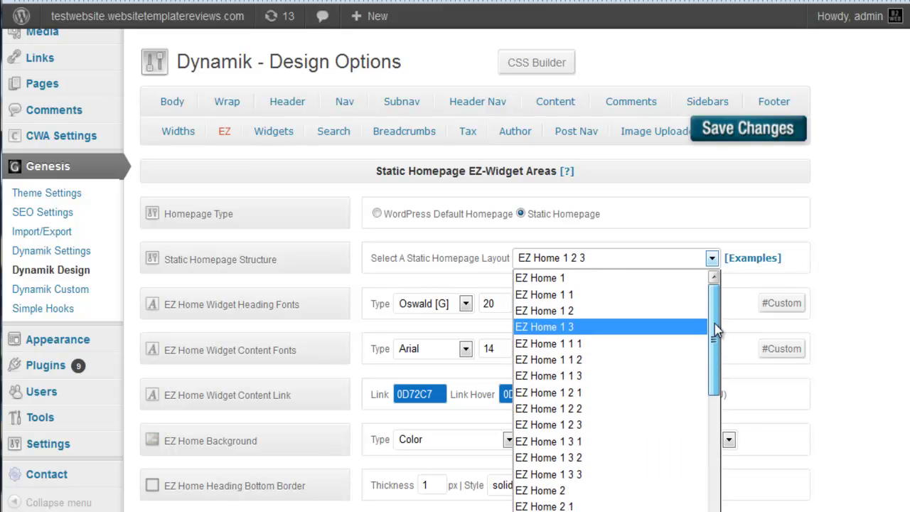
click(856, 260)
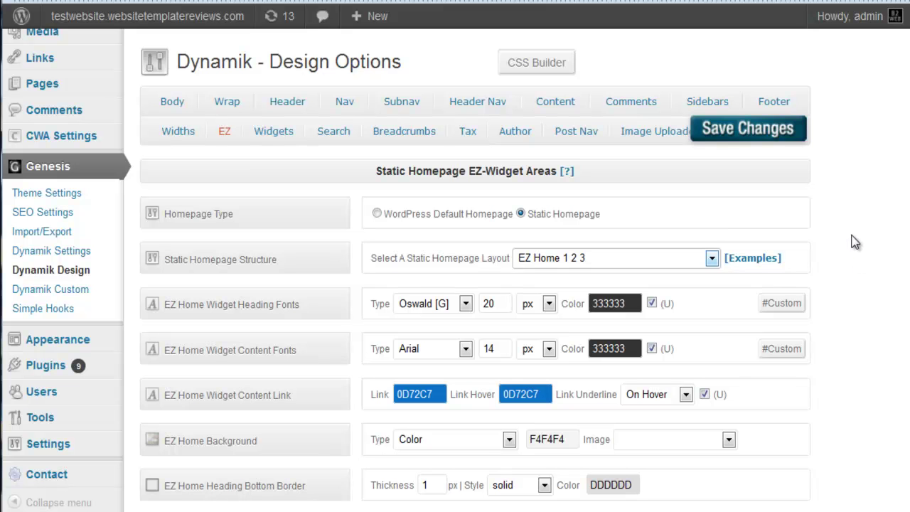
Step: Review the static homepage font, link, background, border and padding options and the homepage sidebar and slider extras
scroll(455, 285, down, 2)
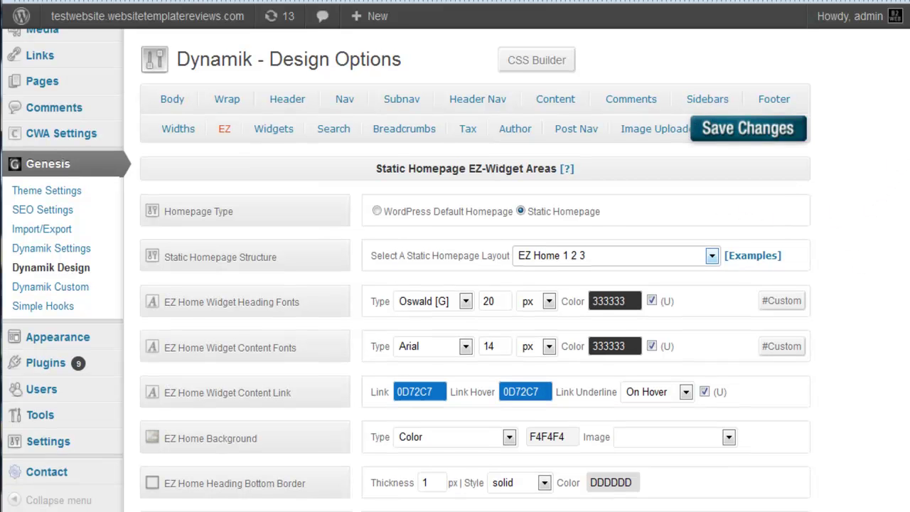
scroll(455, 284, down, 1)
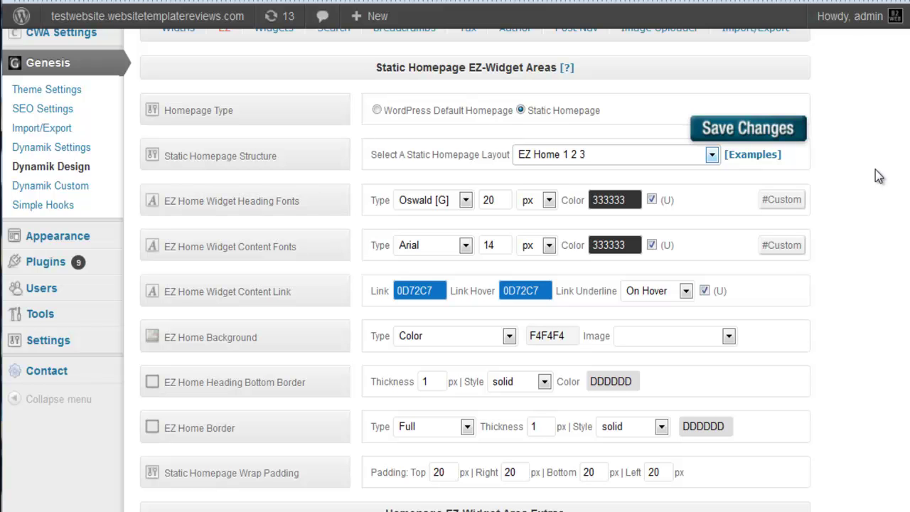
scroll(875, 169, down, 2)
scroll(876, 179, up, 5)
scroll(875, 178, down, 5)
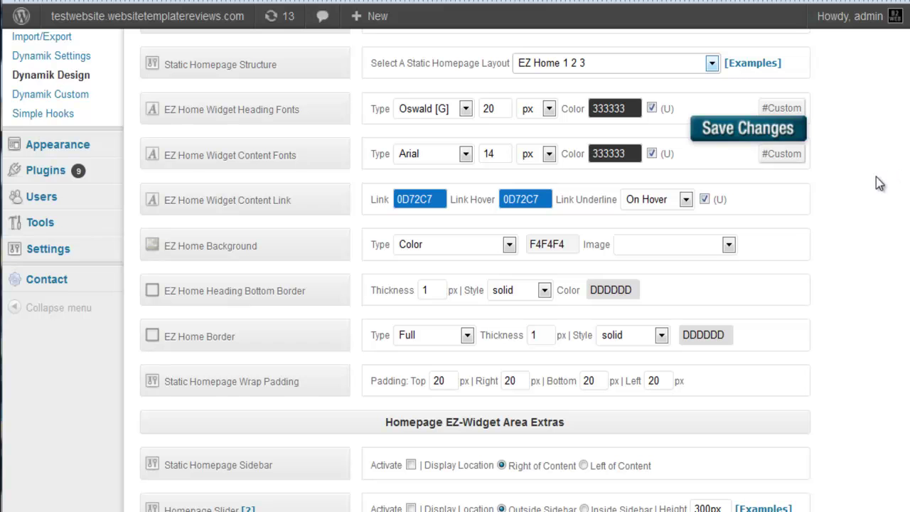
scroll(874, 186, up, 5)
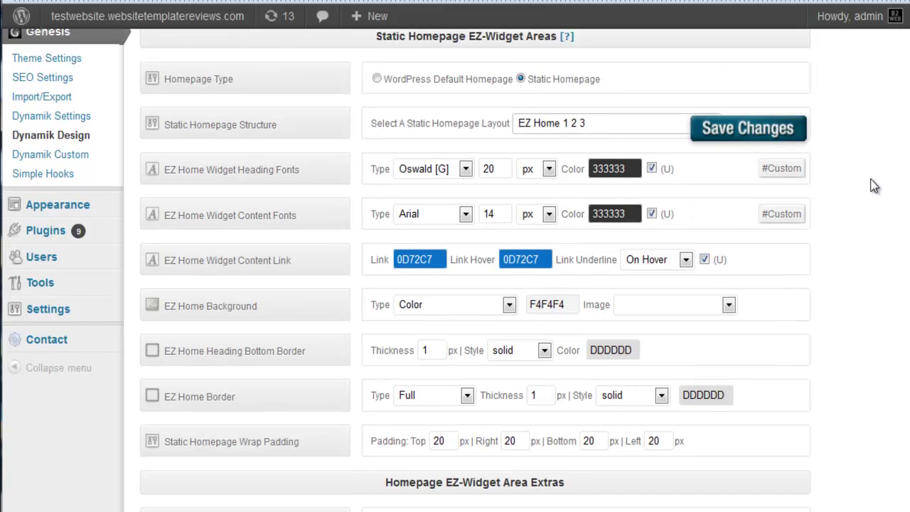
scroll(874, 186, down, 3)
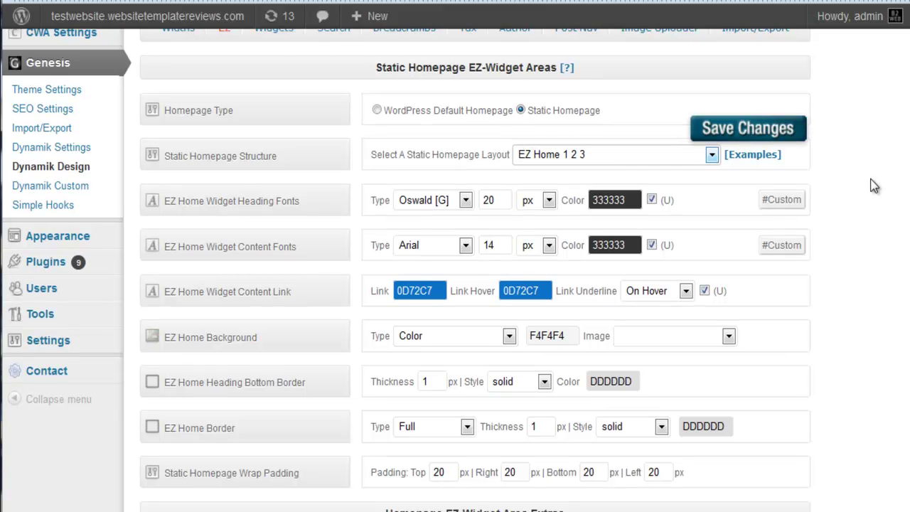
scroll(875, 186, down, 3)
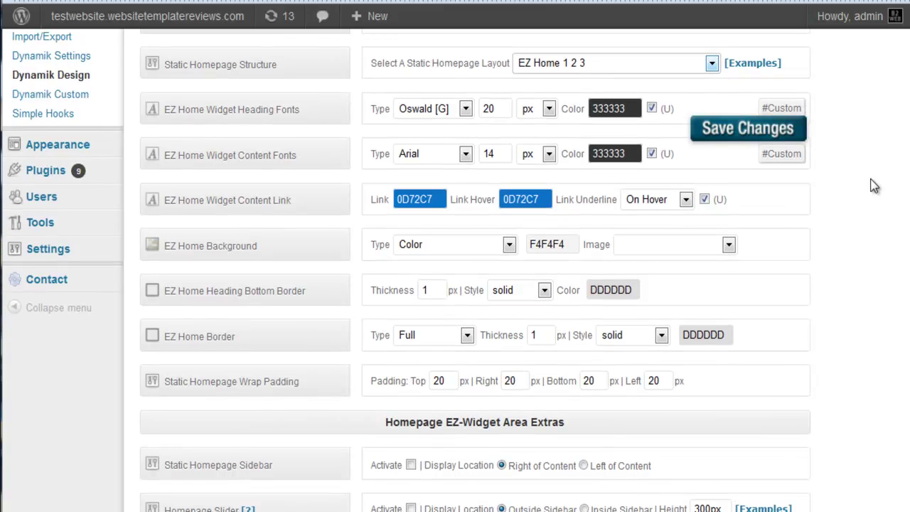
scroll(874, 186, down, 6)
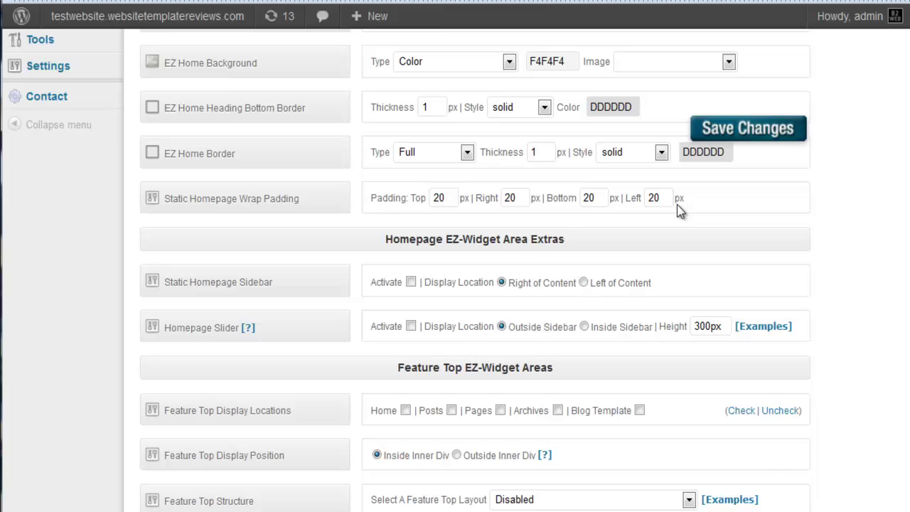
scroll(653, 199, up, 3)
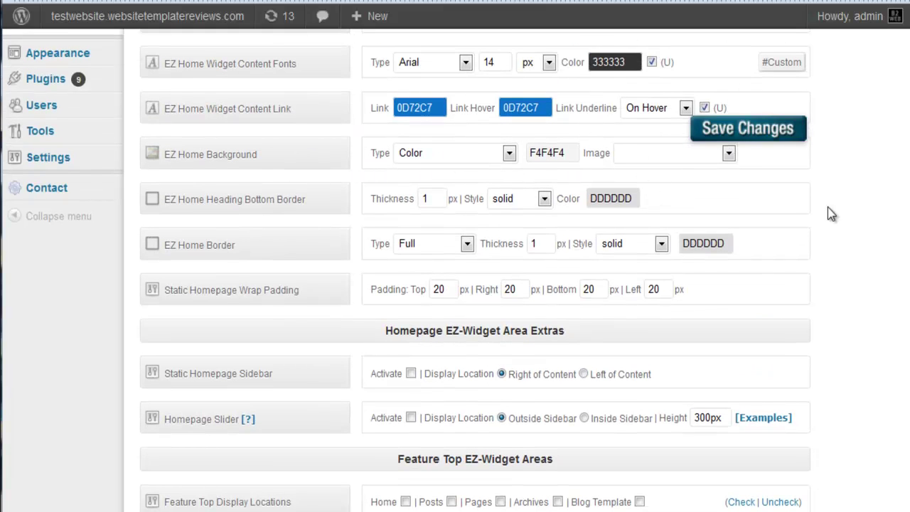
Step: Review the Feature Top and Fat Footer EZ-Widget Area options, then return to the start of the design options
scroll(835, 205, down, 9)
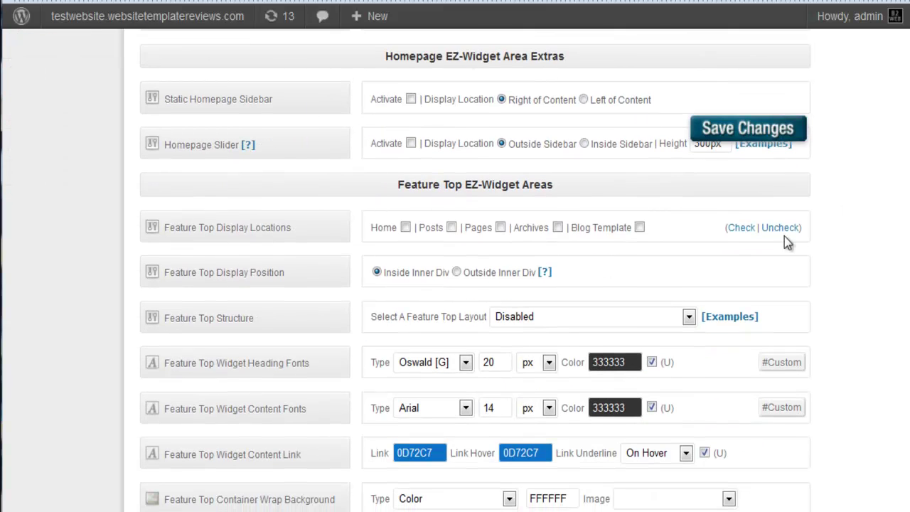
scroll(754, 242, down, 12)
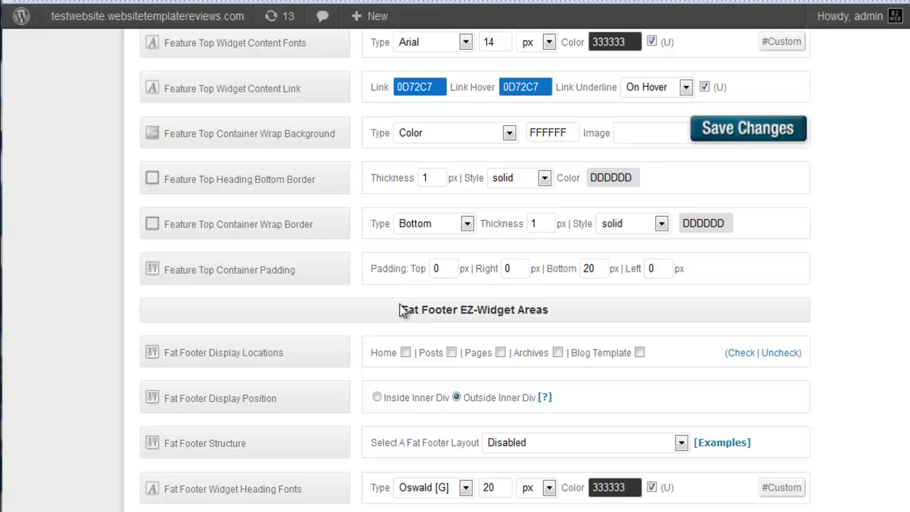
scroll(641, 348, down, 6)
scroll(642, 349, down, 6)
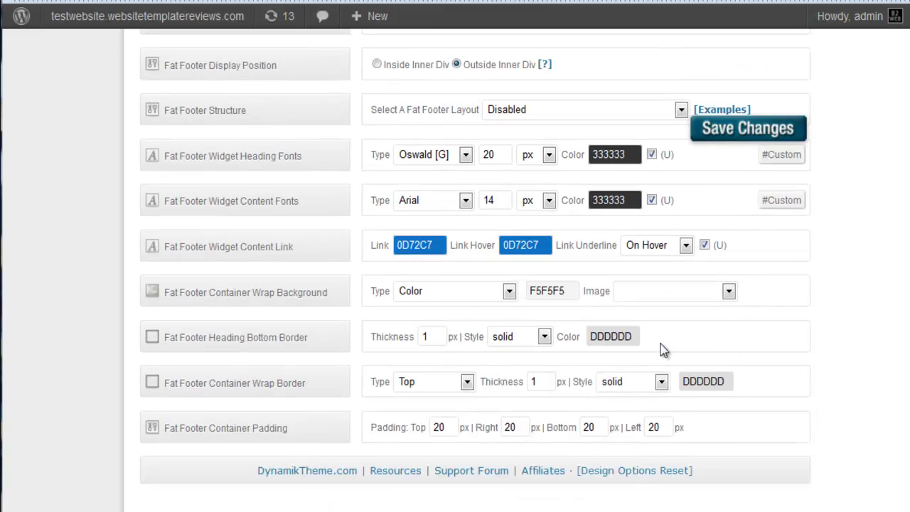
scroll(909, 254, up, 18)
scroll(908, 255, up, 20)
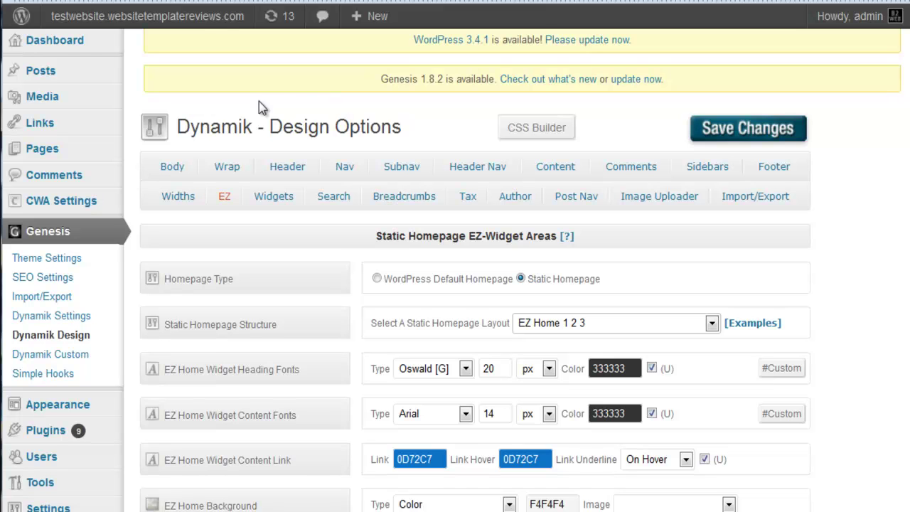
Step: Review the Body, Wrap and Header design options, including the header fonts, background, border, logo and dimensions
click(171, 170)
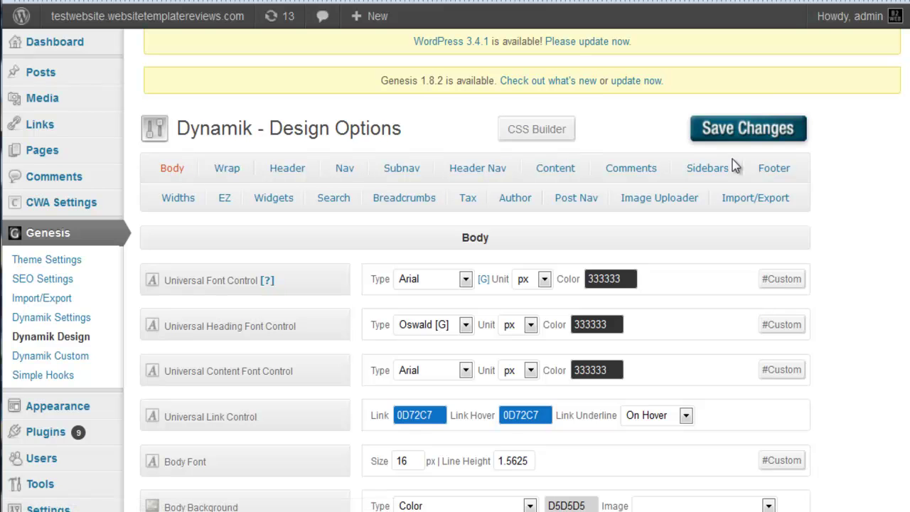
scroll(908, 195, down, 3)
scroll(909, 196, up, 1)
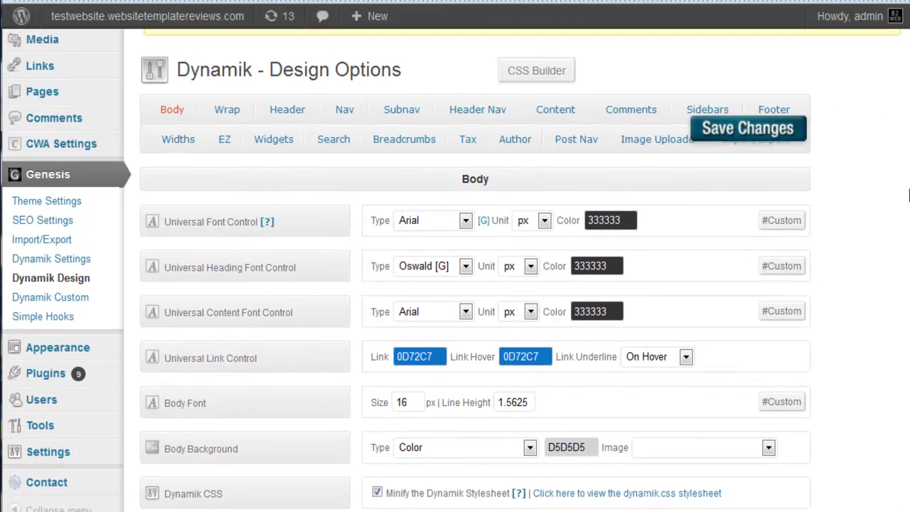
scroll(909, 195, up, 1)
click(220, 128)
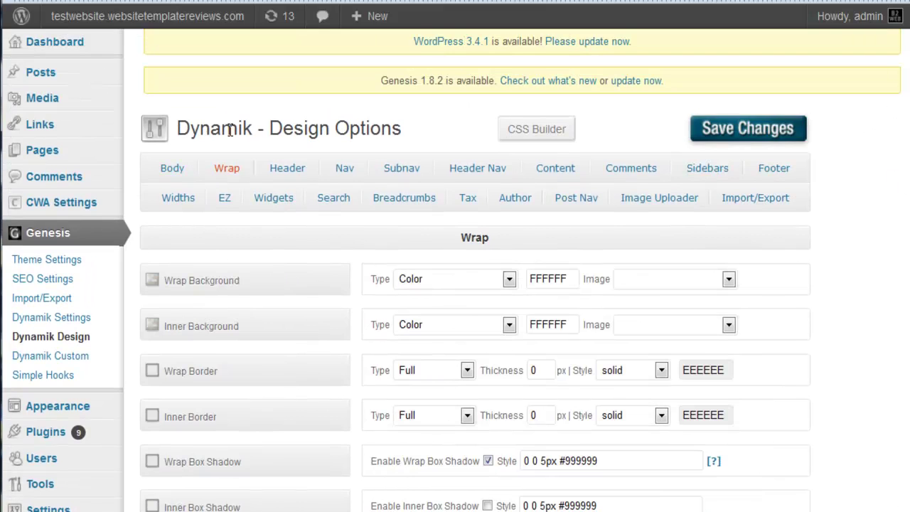
click(285, 169)
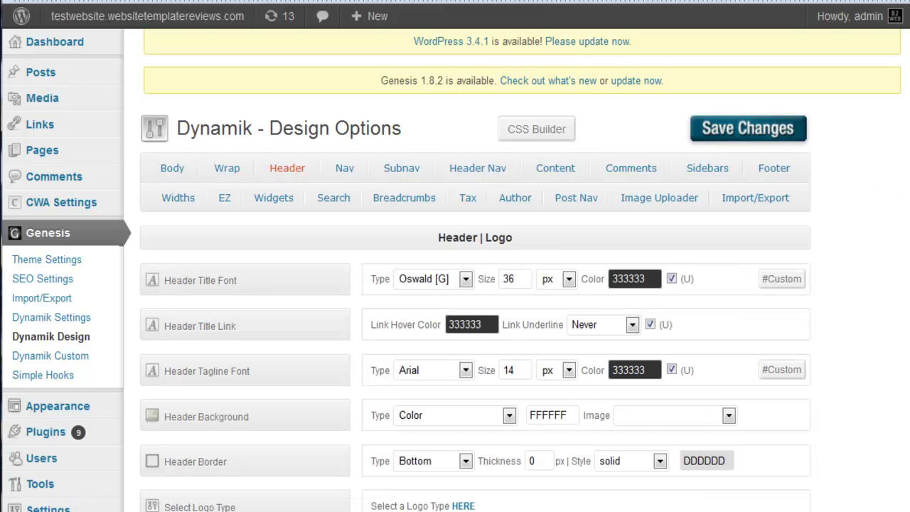
scroll(908, 195, down, 3)
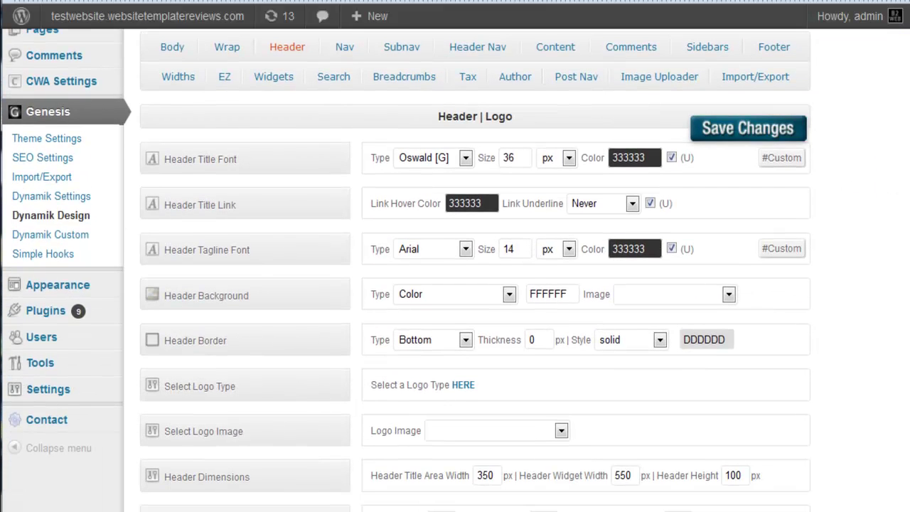
scroll(909, 206, up, 1)
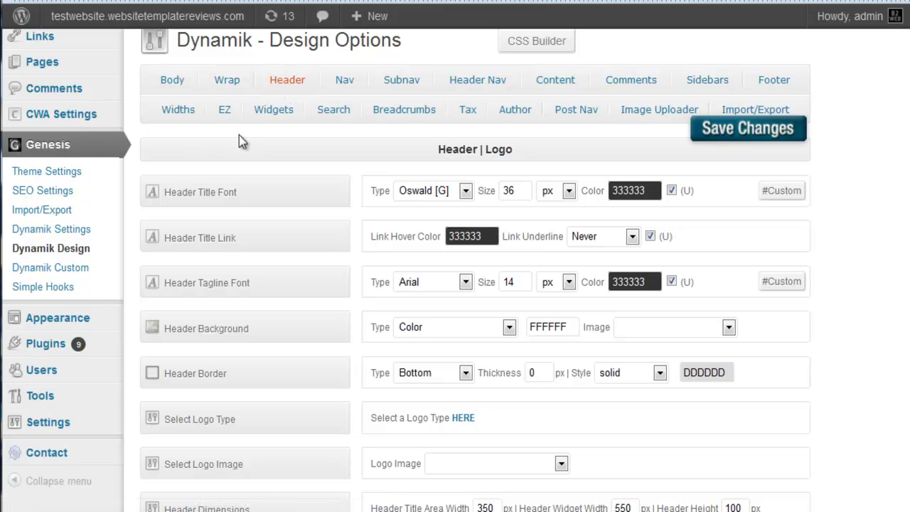
Step: Open the Genesis Theme Settings and try Dynamic text for the blog title/logo, then restore Image logo
mouse_move(37, 321)
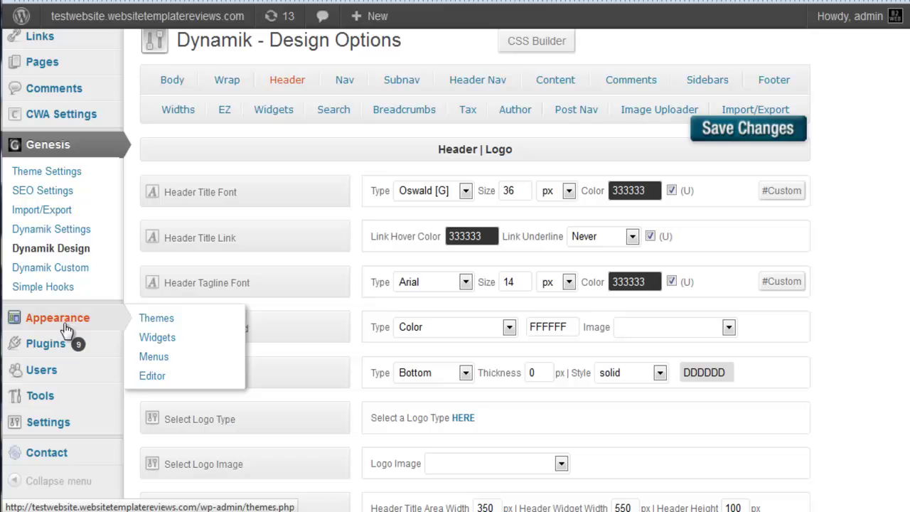
click(54, 177)
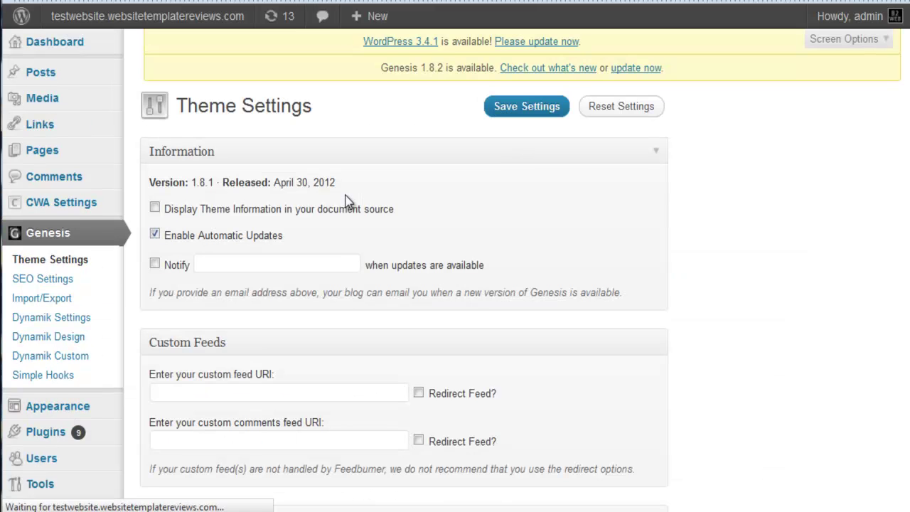
scroll(432, 206, down, 6)
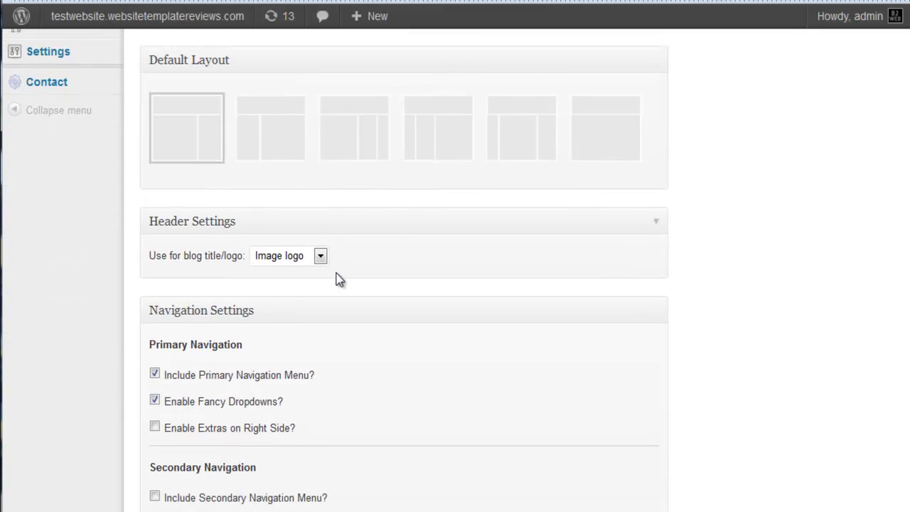
click(319, 259)
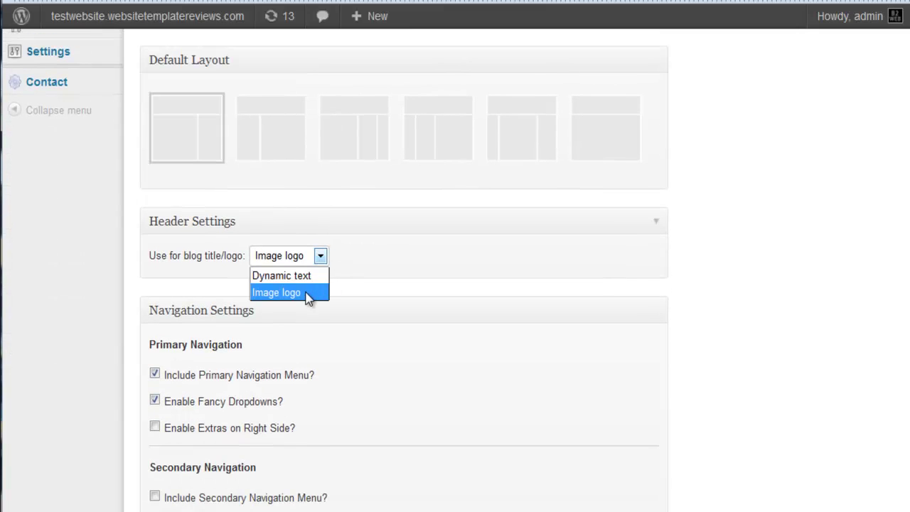
click(308, 293)
click(321, 258)
click(311, 270)
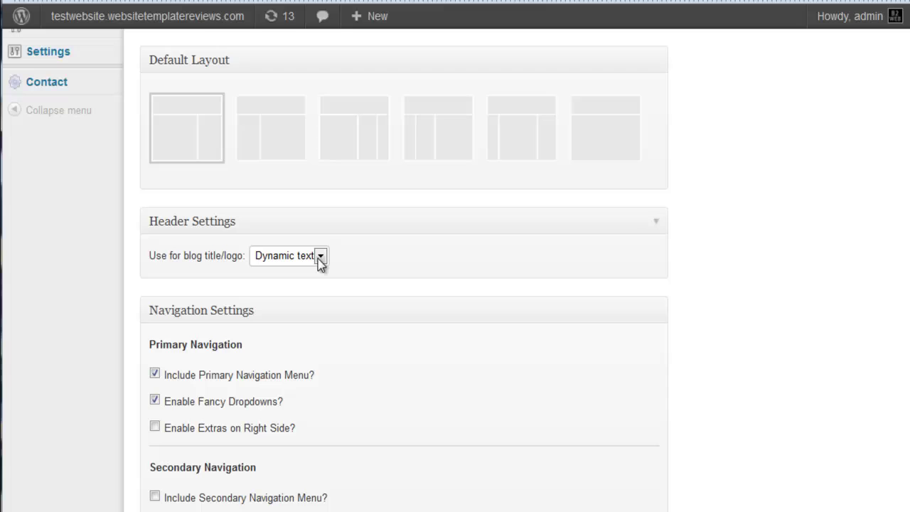
click(319, 257)
click(310, 293)
scroll(359, 274, up, 6)
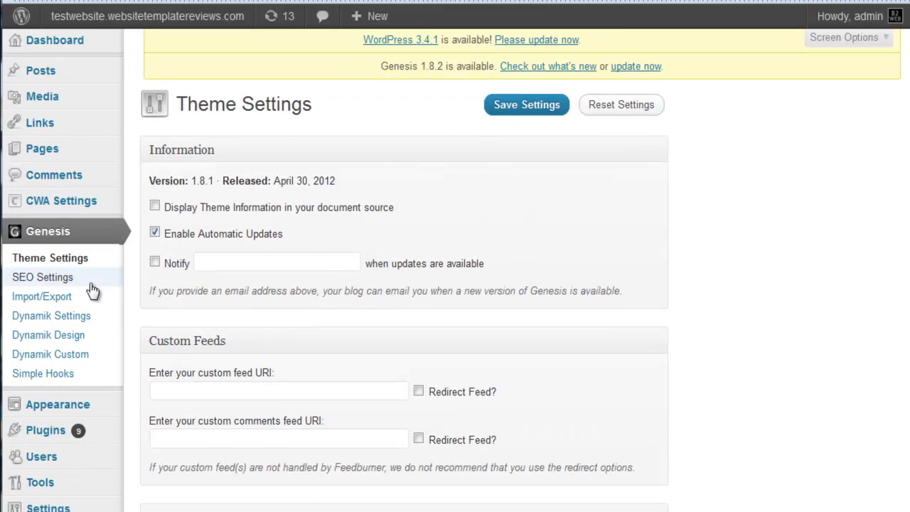
Step: Return to the Dynamik Design options and review the Nav, Content and Layout Widths settings
click(70, 334)
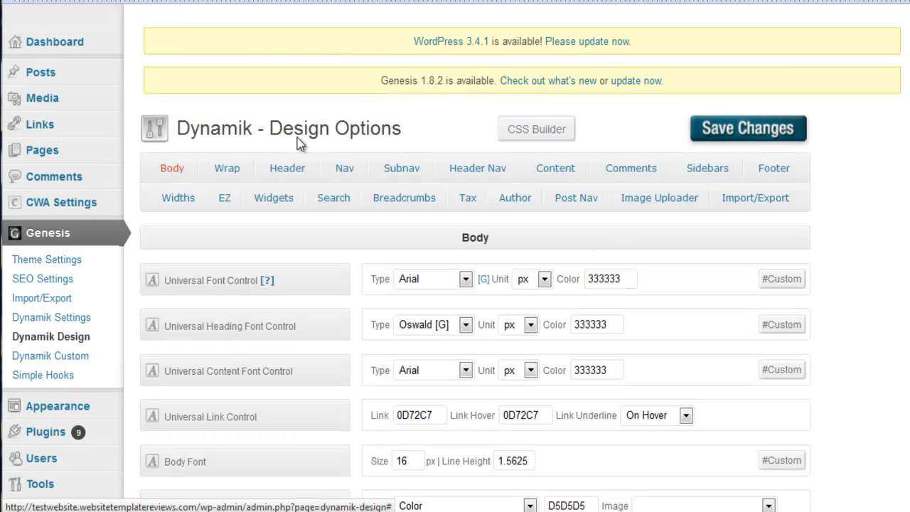
click(286, 171)
click(341, 172)
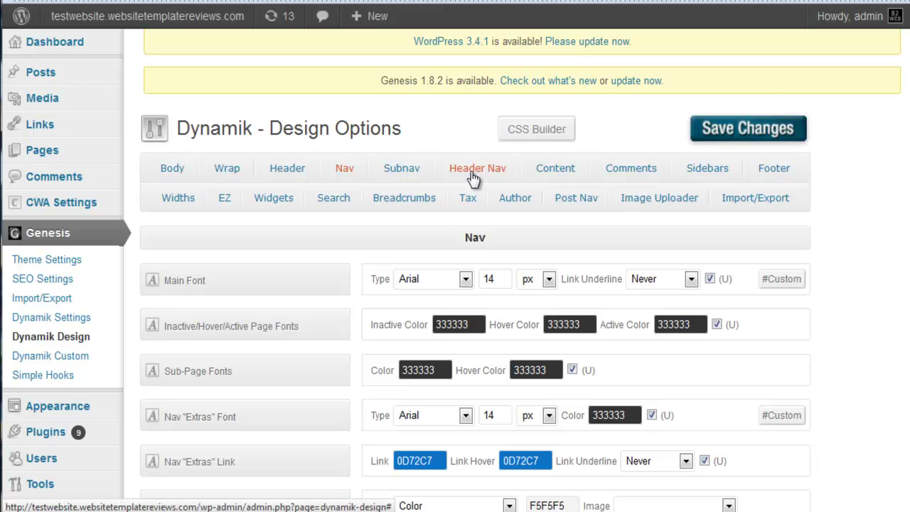
click(553, 172)
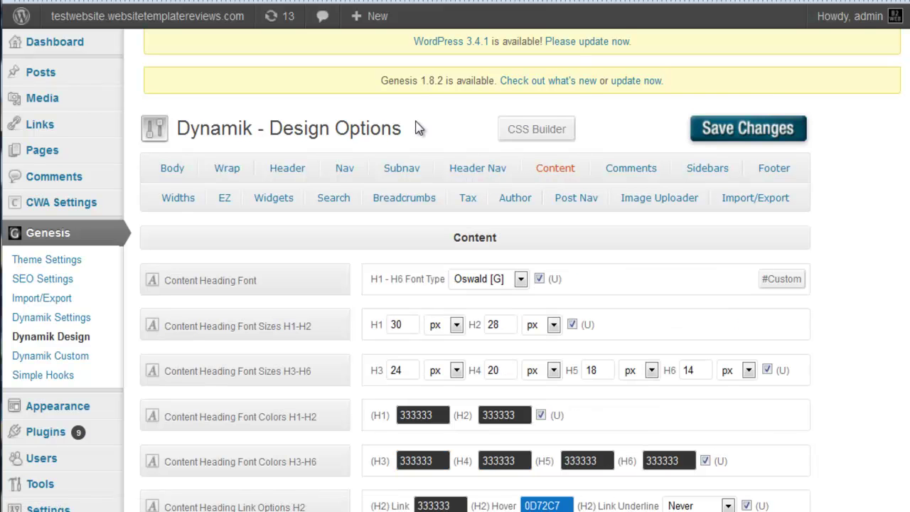
scroll(418, 128, down, 3)
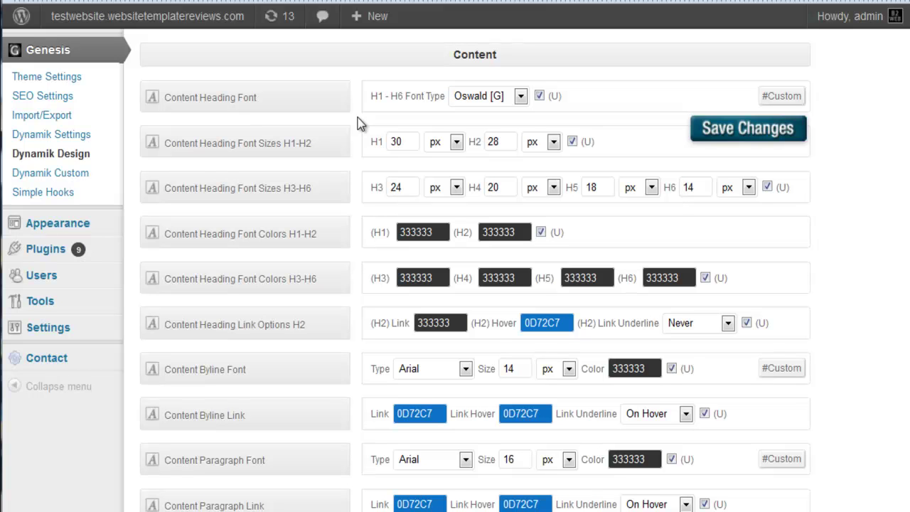
scroll(357, 117, up, 3)
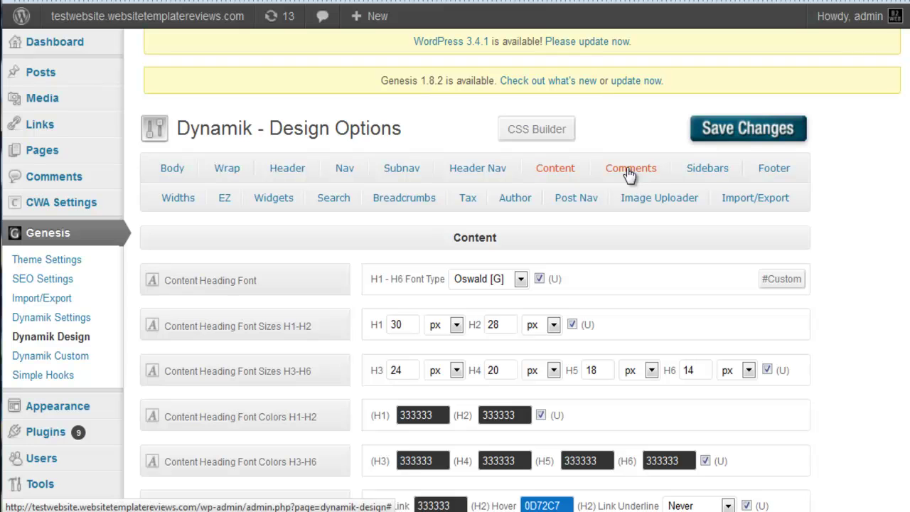
click(175, 203)
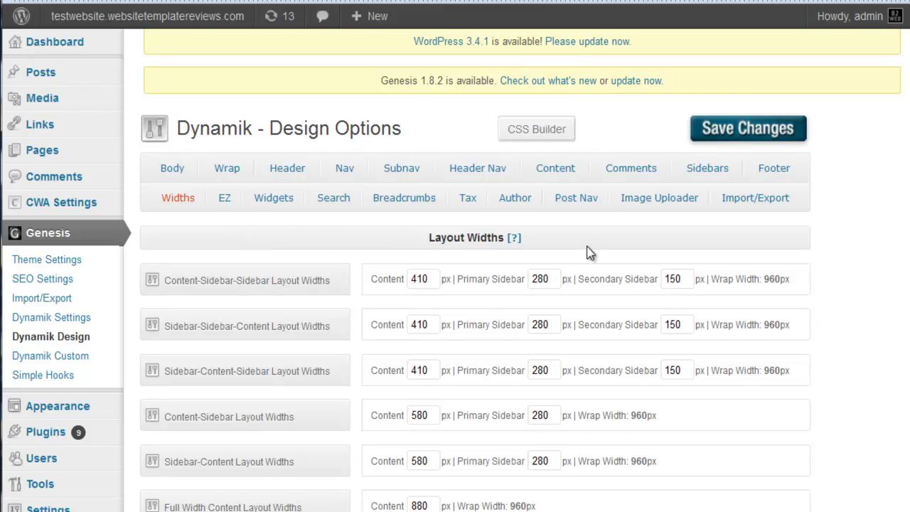
scroll(603, 245, down, 2)
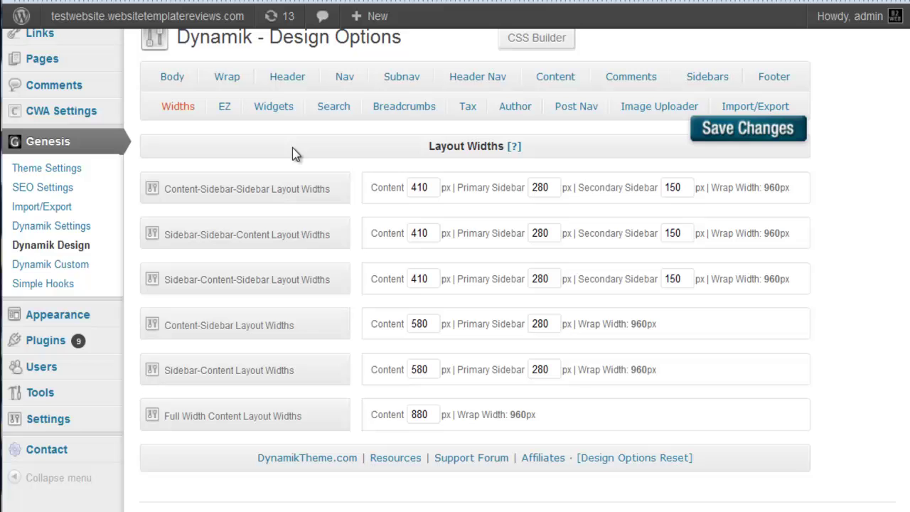
Step: Review the Featured Post/Page Widget, Custom Widget Areas and Taxonomy/Author Title Boxes options
click(276, 107)
scroll(694, 207, down, 2)
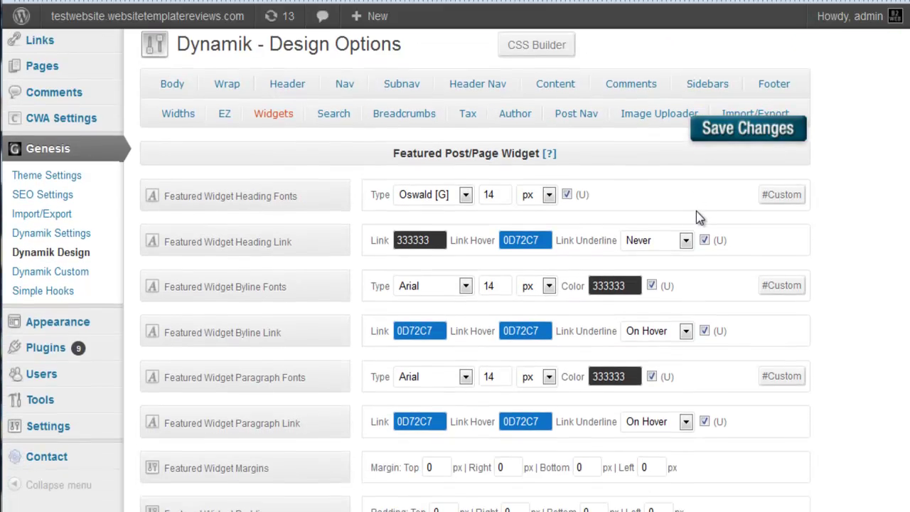
scroll(693, 216, down, 3)
scroll(426, 229, down, 3)
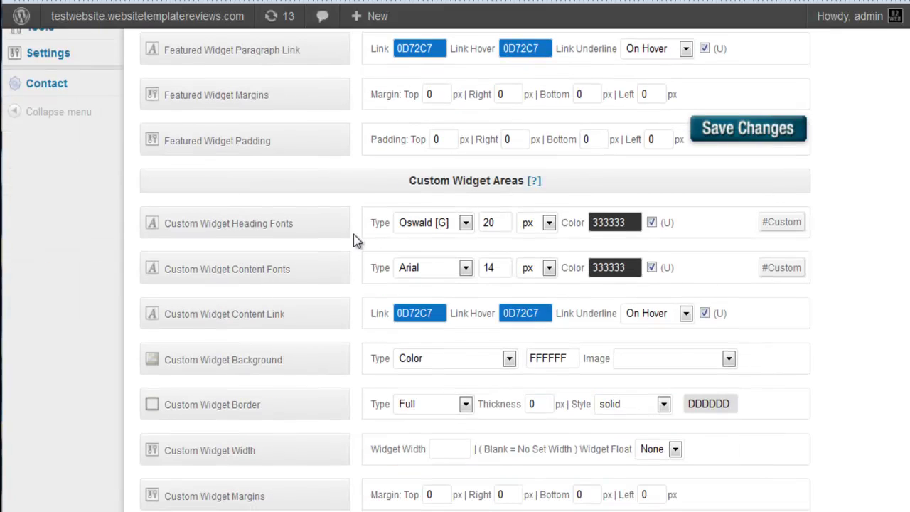
scroll(354, 235, down, 2)
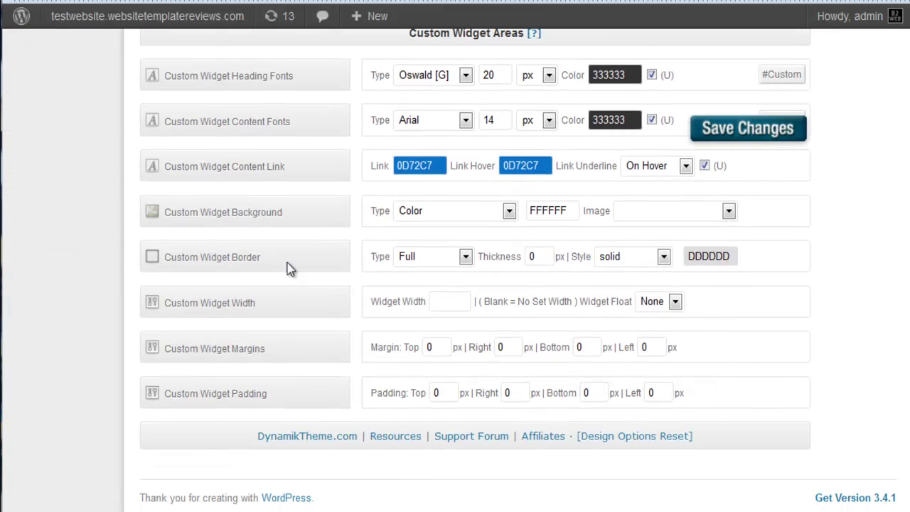
scroll(292, 307, up, 6)
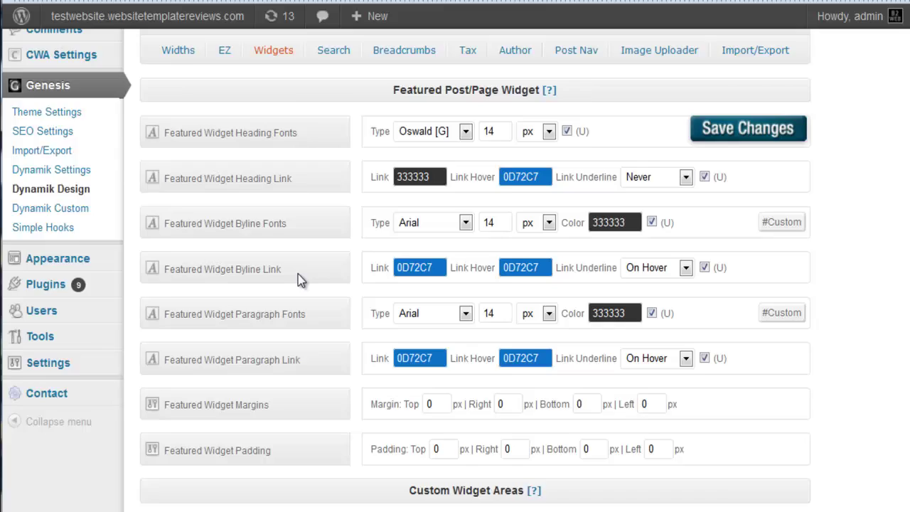
scroll(300, 270, up, 2)
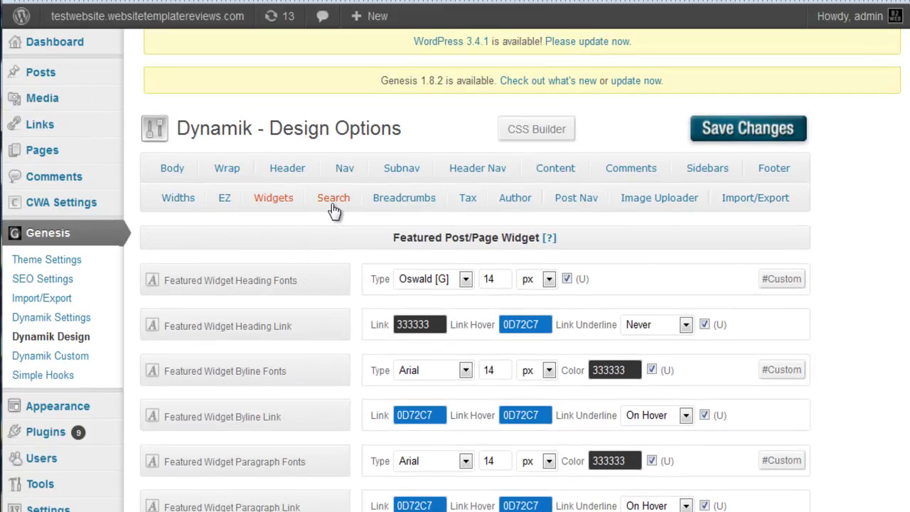
click(469, 203)
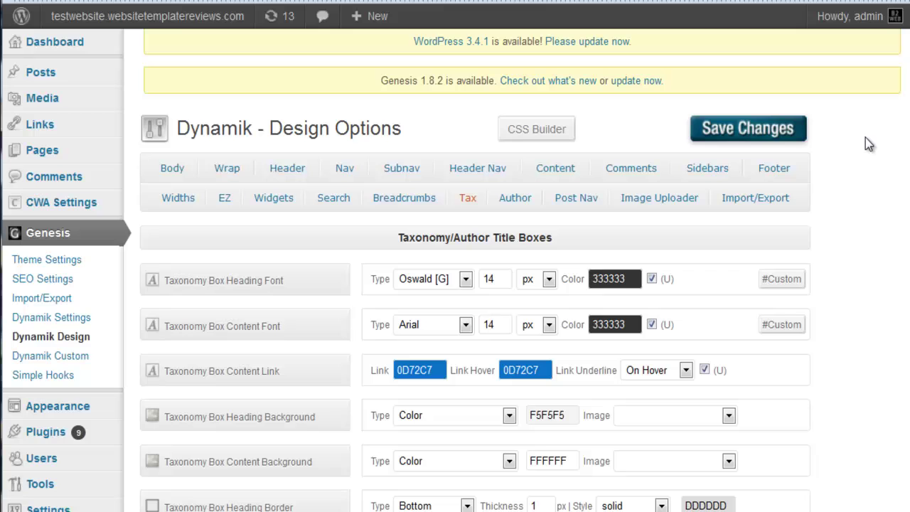
scroll(864, 147, down, 2)
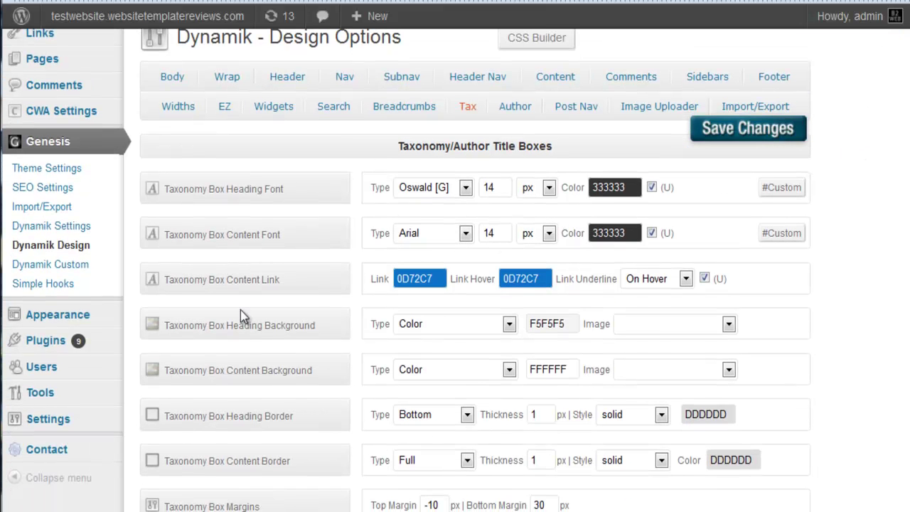
Step: Open the WordPress Widgets page and examine the available widgets and the EZ Home widget areas
mouse_move(100, 324)
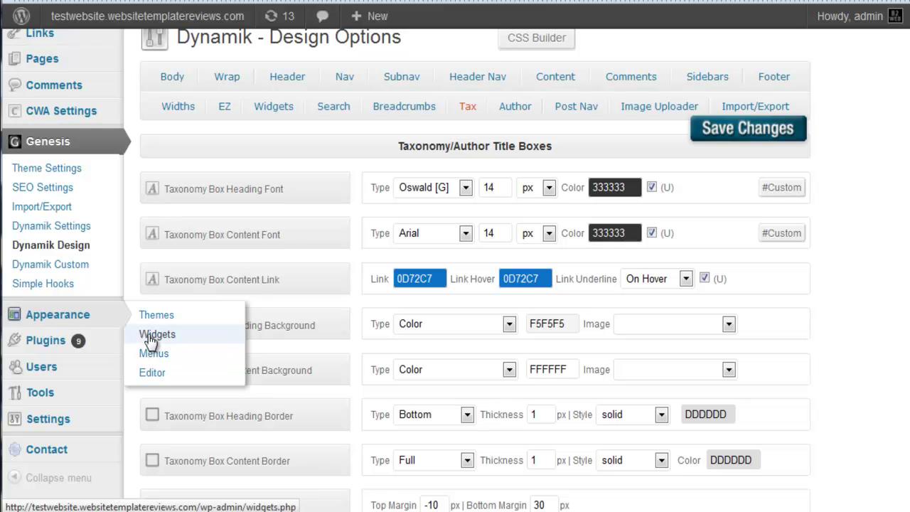
click(148, 334)
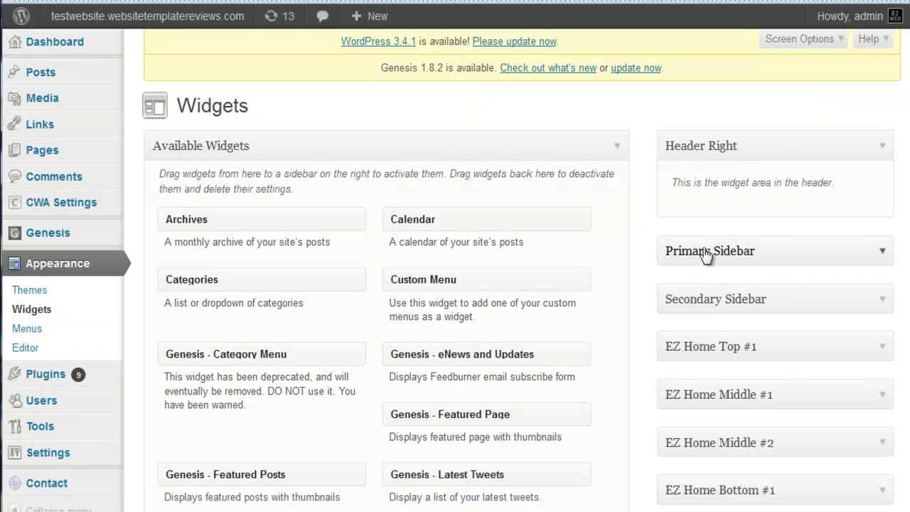
scroll(670, 244, down, 5)
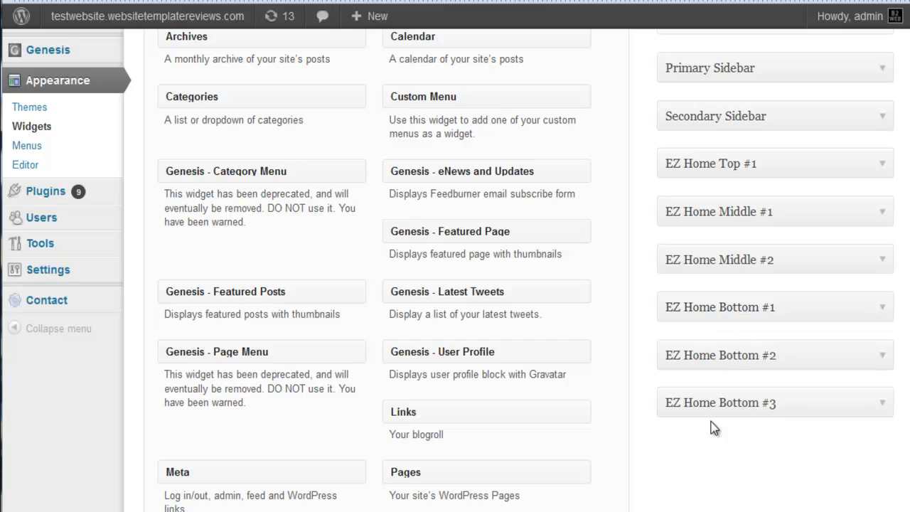
scroll(632, 349, up, 3)
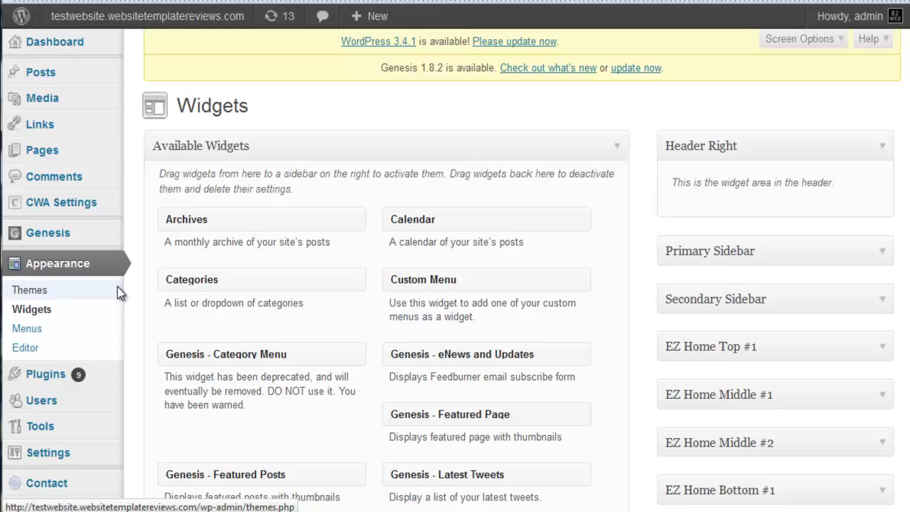
scroll(128, 282, down, 3)
scroll(137, 279, up, 3)
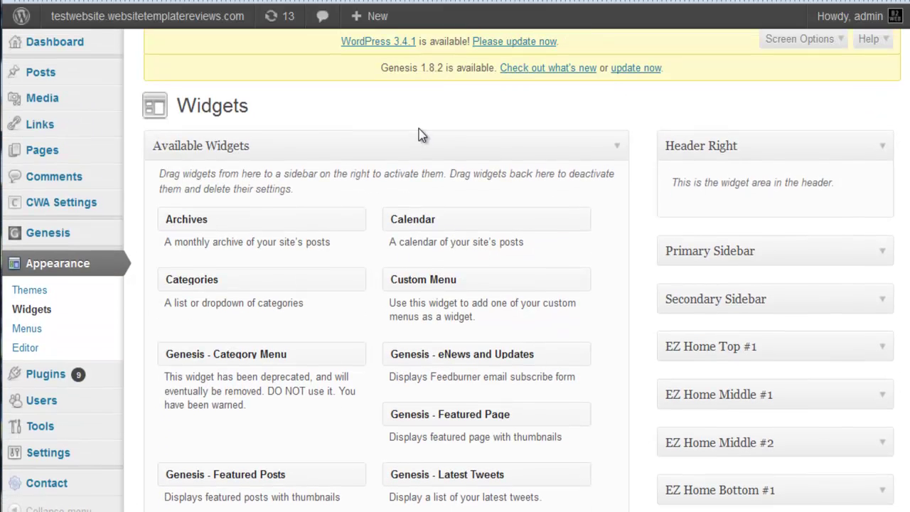